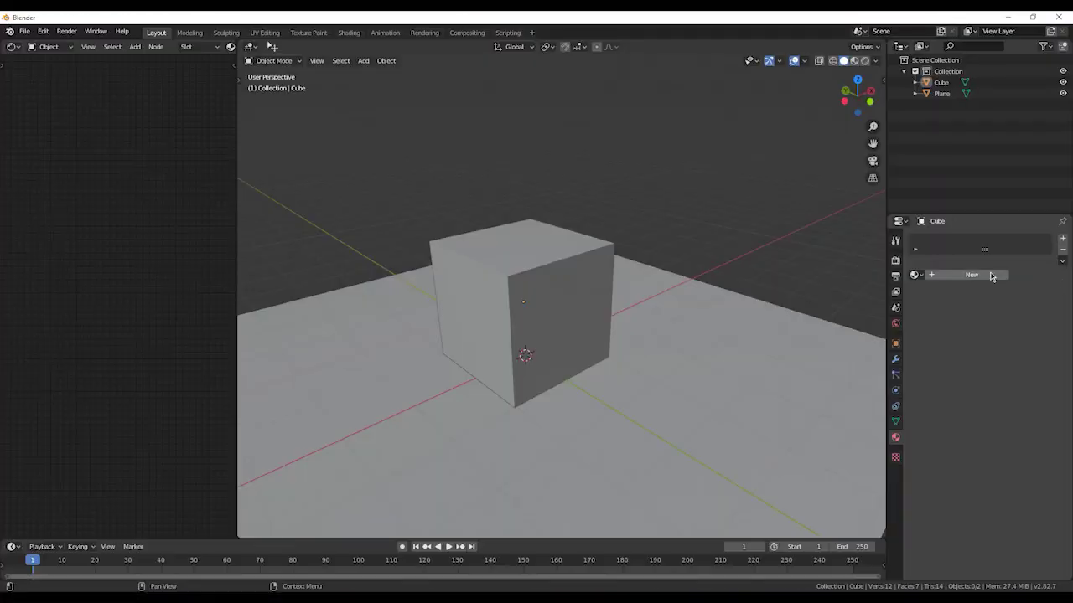
- Create a new material for the cube and widen the node editor to fit its nodes
click(928, 276)
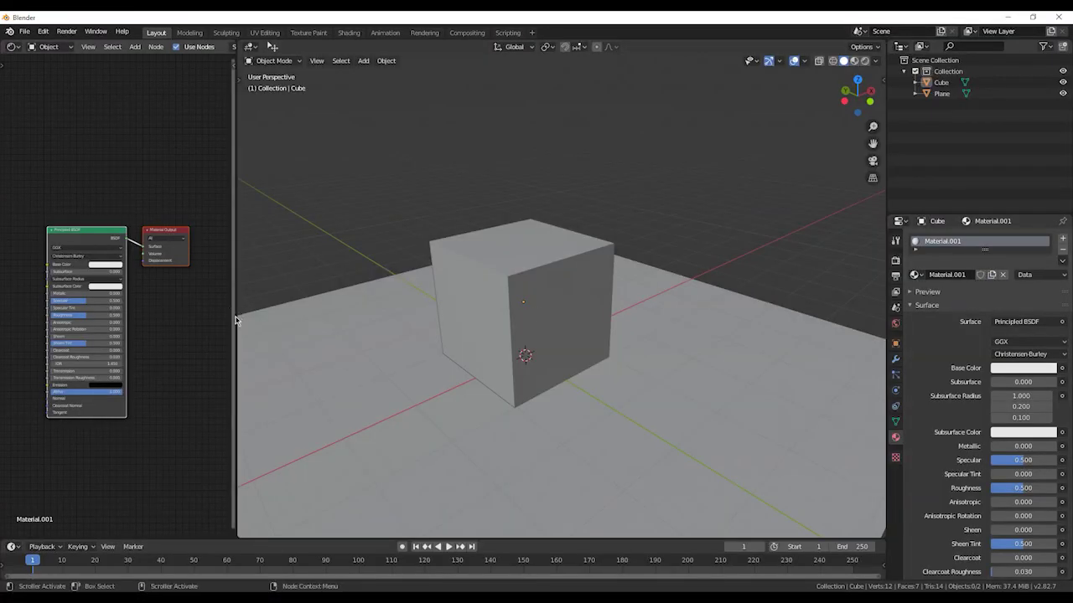
drag(235, 313, 394, 307)
key(Home)
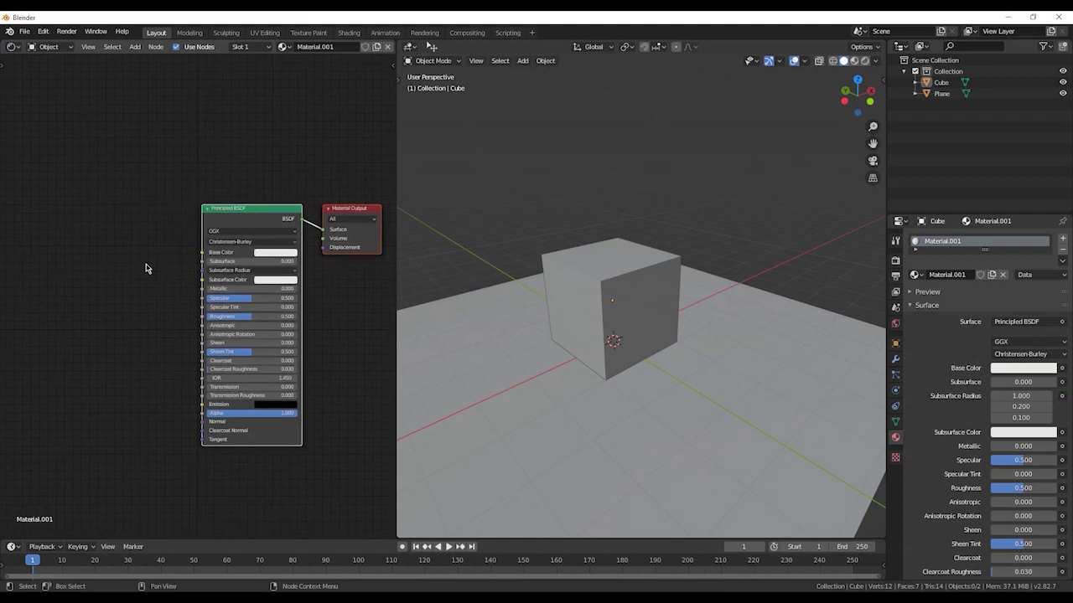
- Add an Image Texture node, link its Color to Base Color and load the TexturesCom_BrickRound0132_4_seamless_L.jpg image
key(shift+a)
click(155, 283)
click(160, 266)
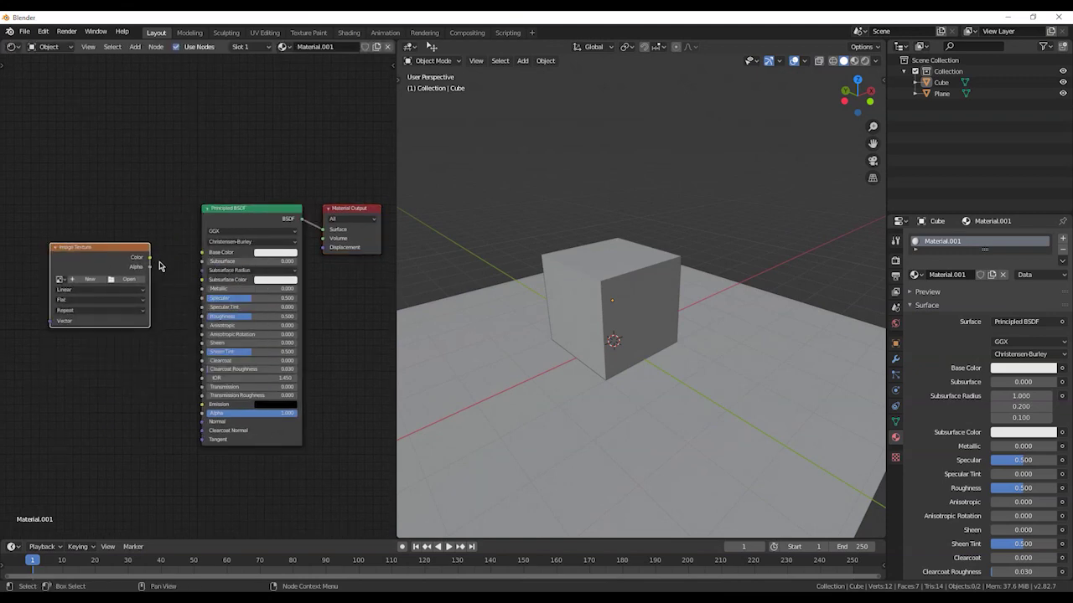
drag(150, 257, 202, 252)
click(129, 279)
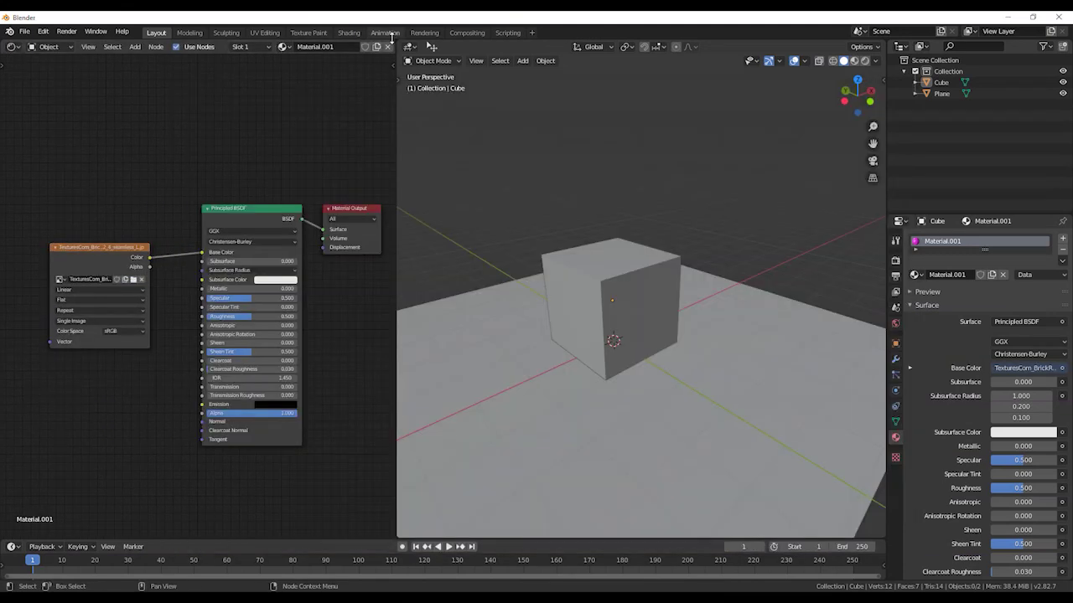
- Split the node editor area, turn the new area into an image editor and display the stone wall texture in it
drag(392, 42, 227, 285)
click(13, 289)
click(42, 347)
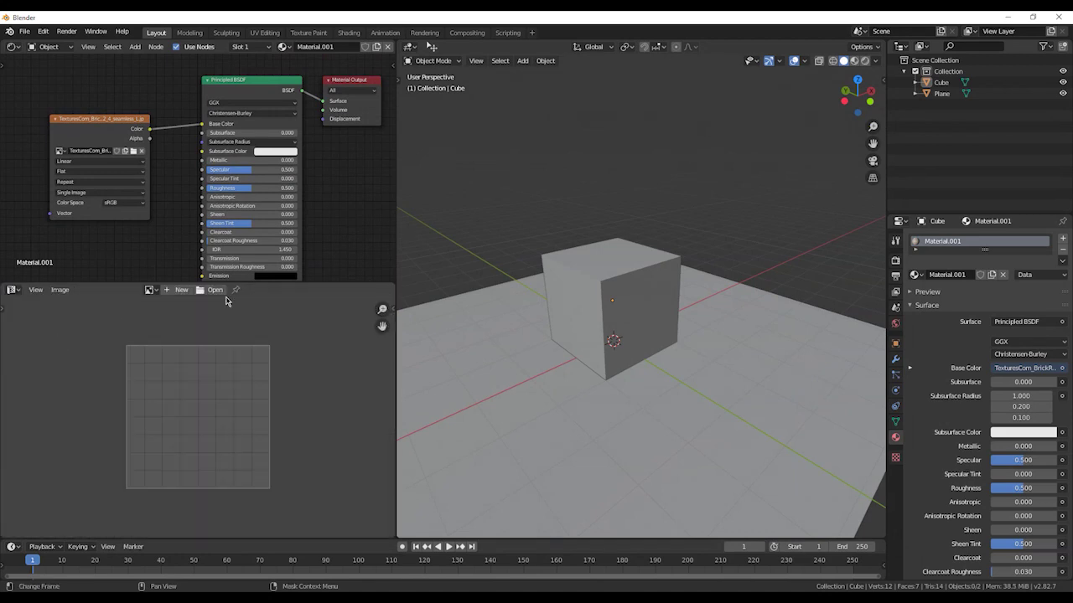
click(151, 291)
click(181, 310)
scroll(198, 412, down, 1)
scroll(198, 413, up, 1)
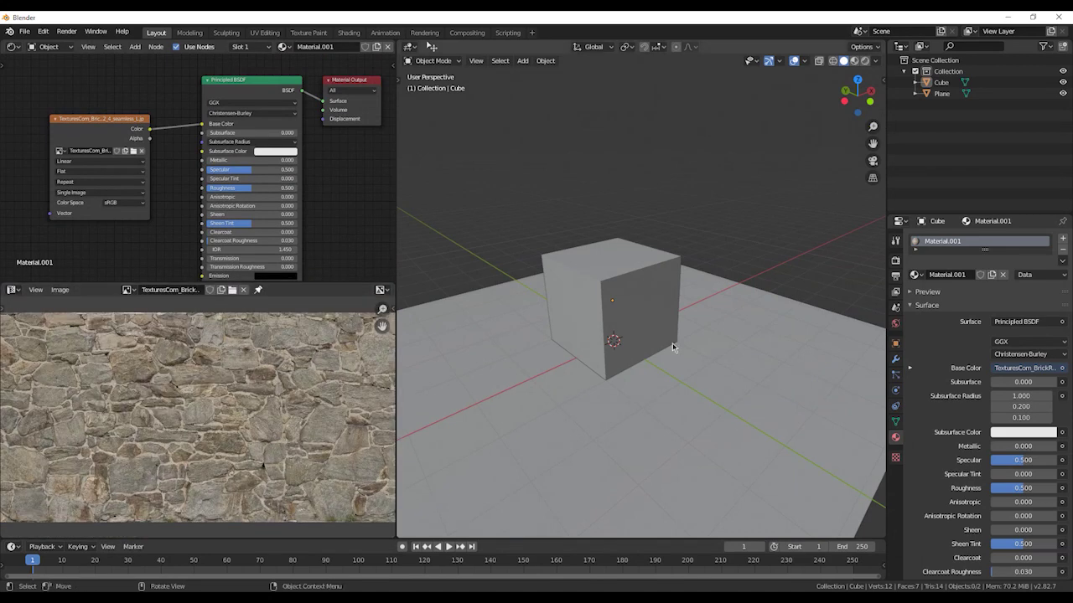
- Examine the cube up close and open the viewport shading choices for the 3D view
middle_drag(672, 342, 628, 318)
scroll(627, 319, up, 2)
key(z)
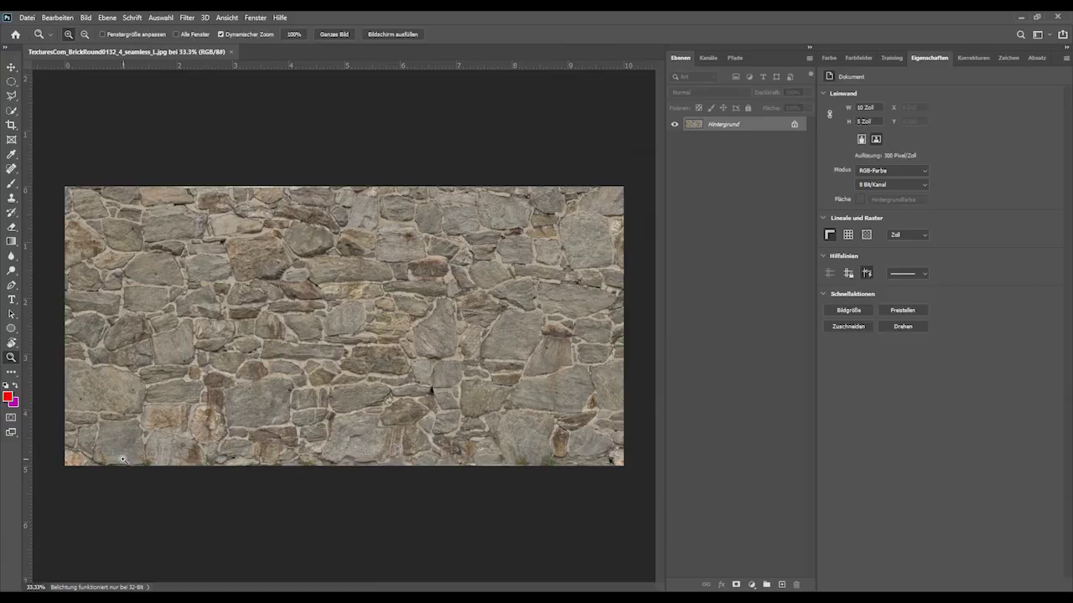
- Switch to Photoshop, open the bump map generator for the stone texture, toggle the height inversion and adjust the low contrast detail
click(186, 18)
mouse_move(242, 133)
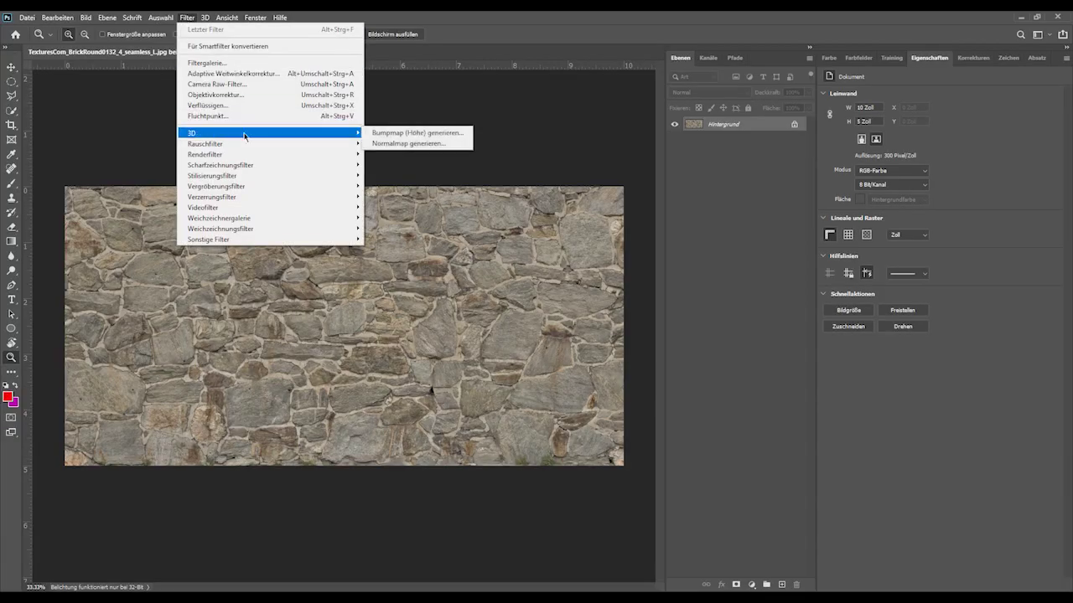
click(421, 133)
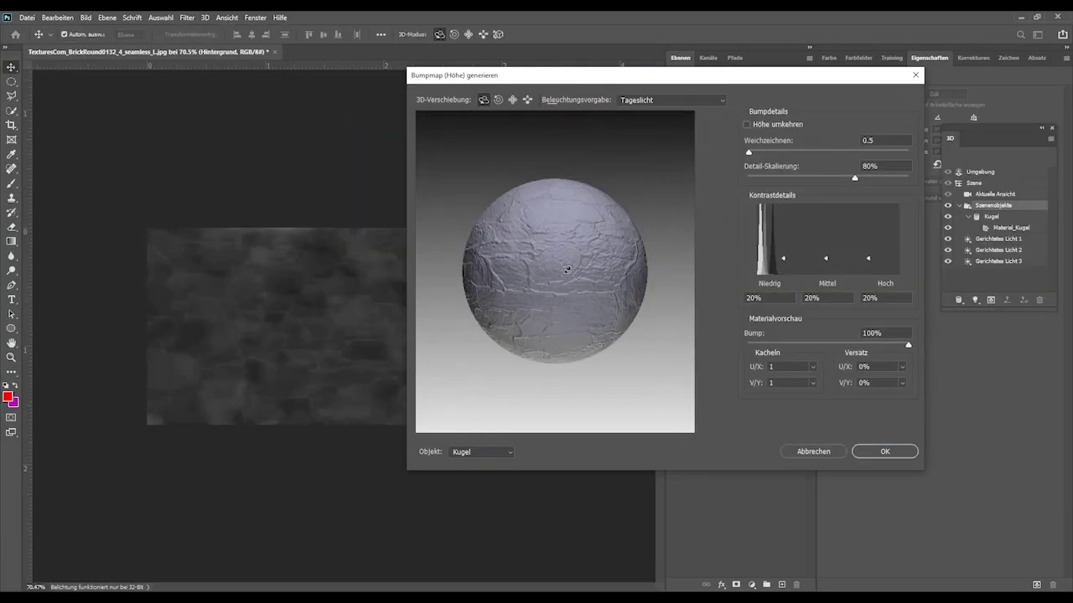
click(747, 125)
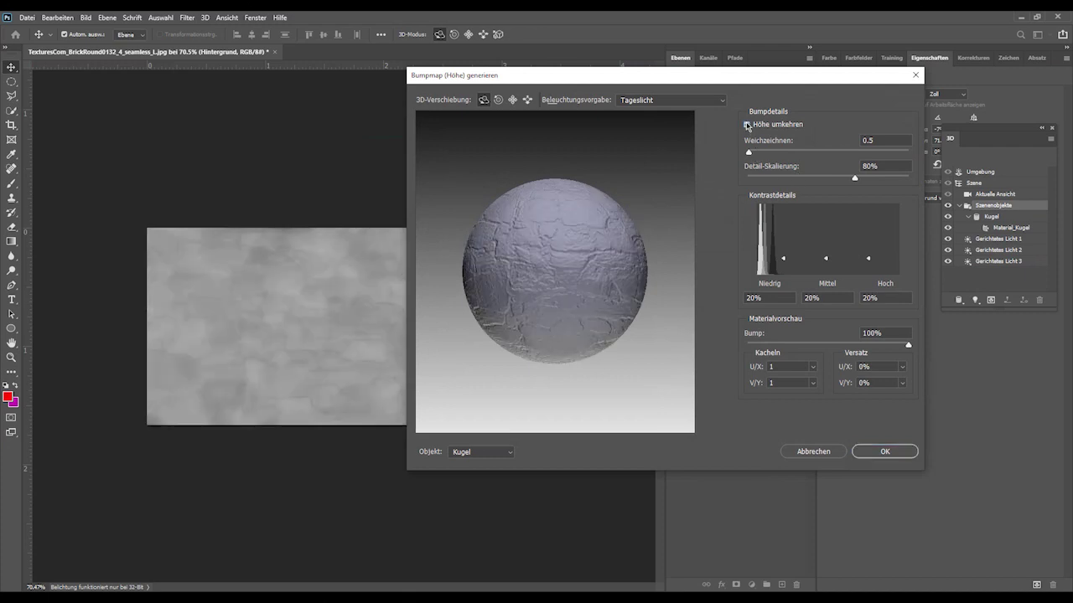
click(746, 124)
click(747, 124)
drag(783, 262, 826, 218)
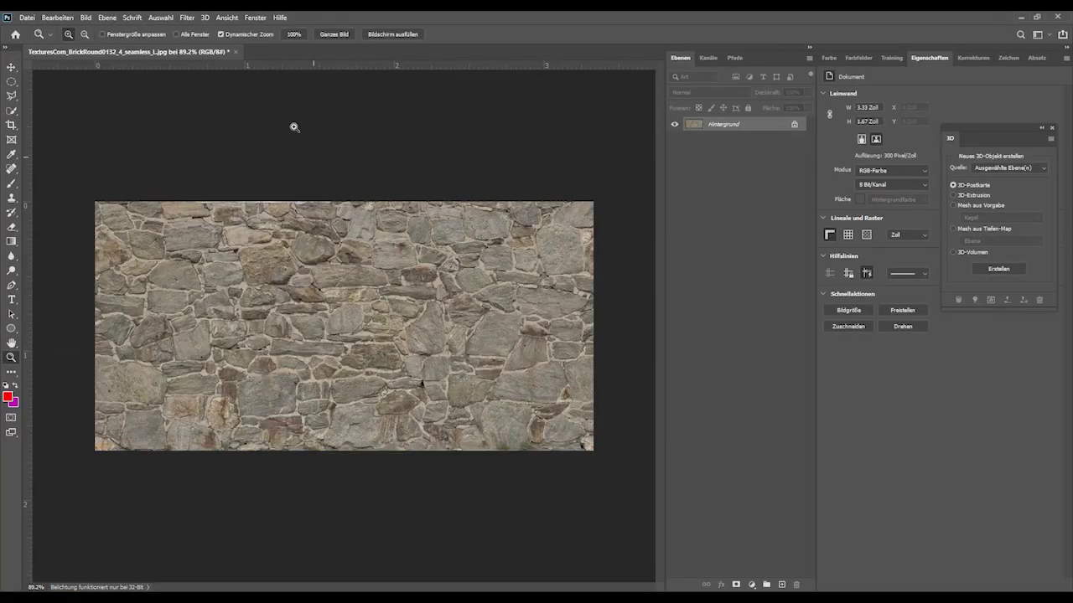
- Generate a normal map from the stone texture with inverted height, 12% detail scale, 38% medium and 25% high contrast
click(186, 17)
mouse_move(215, 137)
click(410, 145)
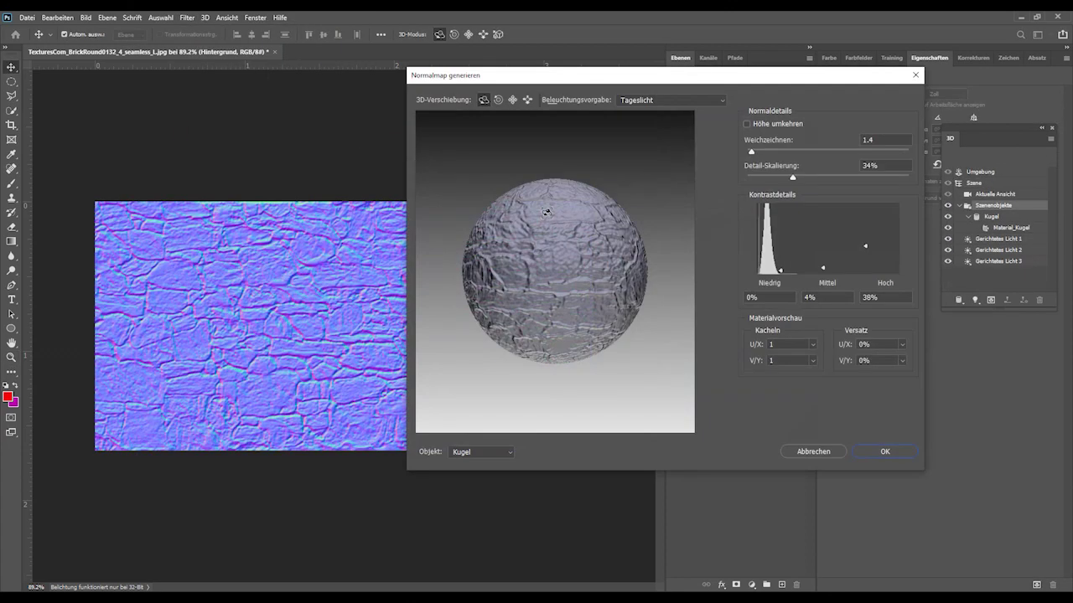
drag(826, 269, 827, 258)
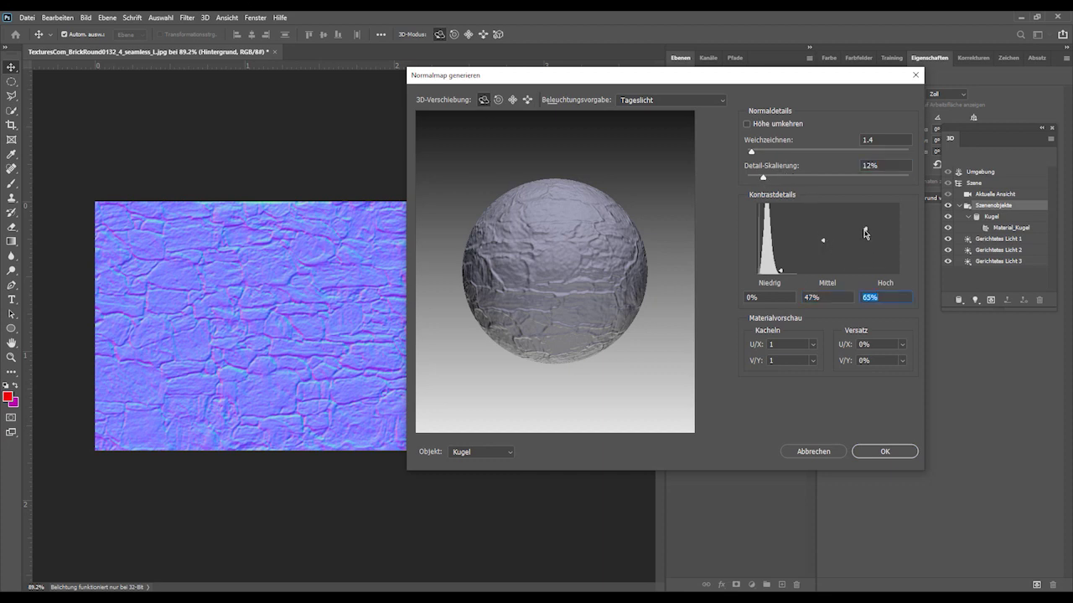
drag(822, 242, 822, 247)
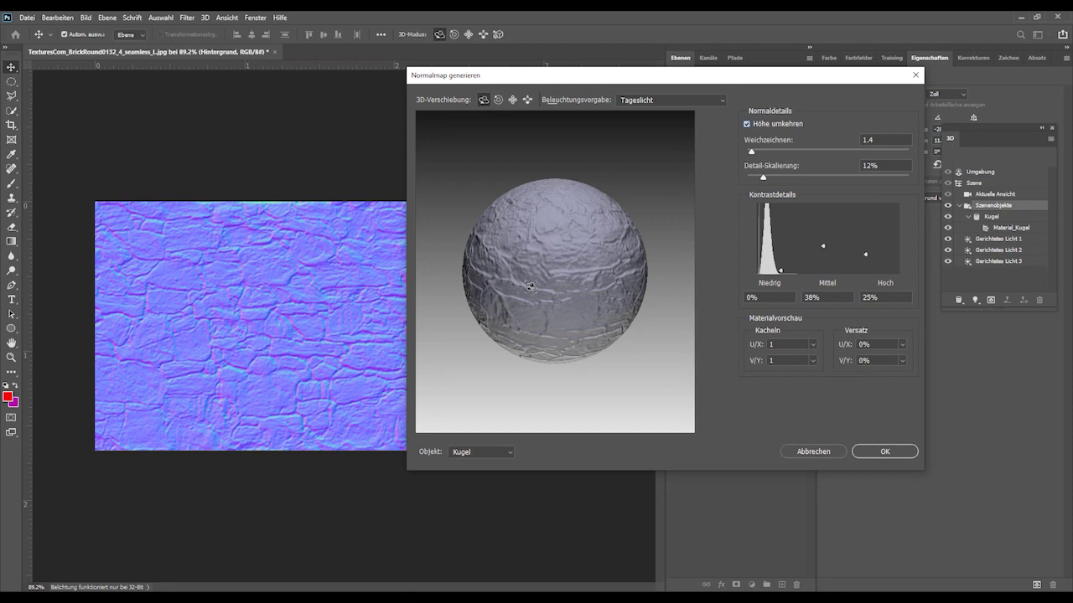
click(885, 452)
- Save the generated normal map, switch to Blender and load the map in the image editor
key(ctrl+s)
click(594, 158)
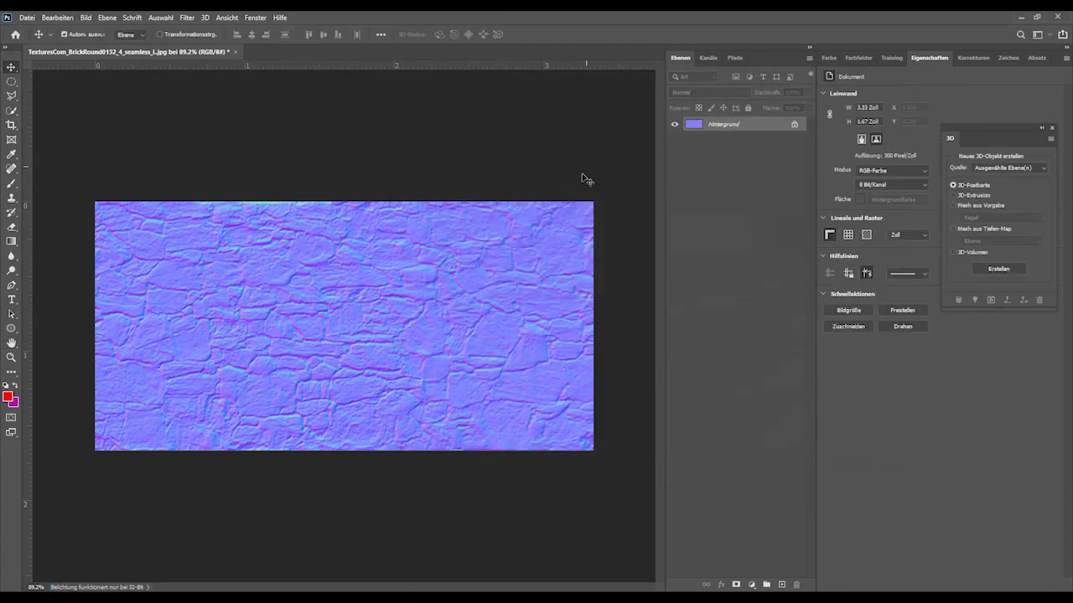
click(235, 293)
scroll(124, 233, down, 4)
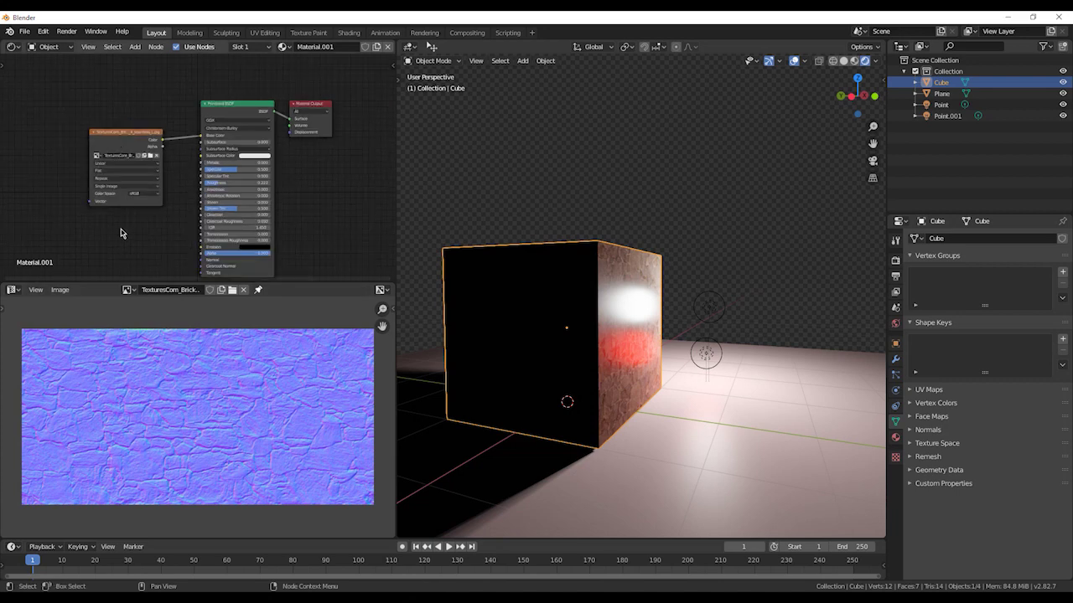
- Duplicate the Image Texture node, place the copy below the original and link its Color to the Principled BSDF's Normal input
click(136, 201)
middle_drag(137, 197, 151, 147)
key(shift+d)
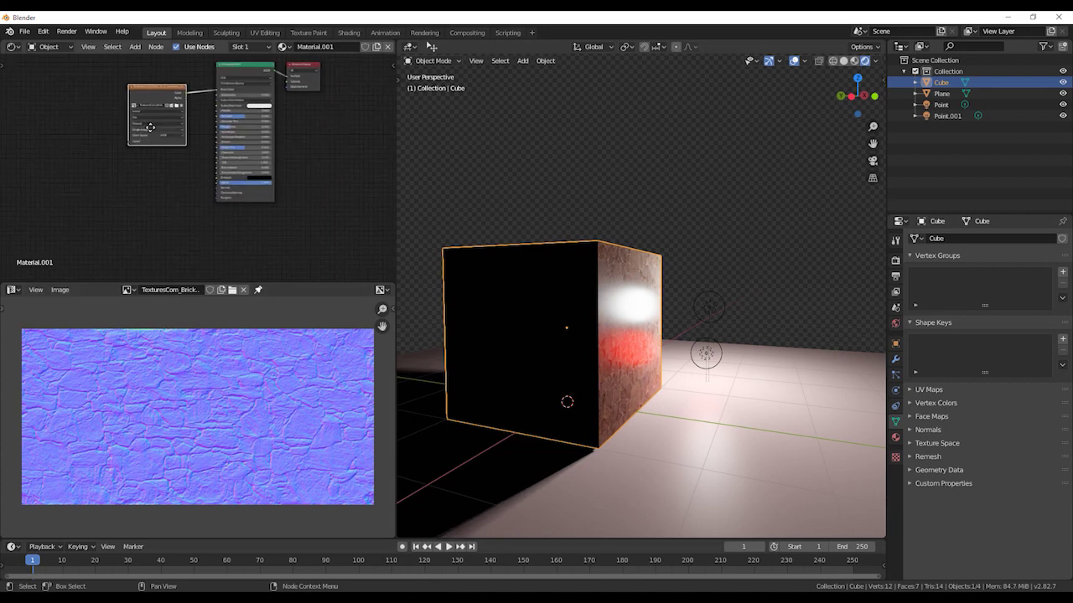
click(76, 222)
scroll(125, 213, up, 3)
drag(104, 202, 228, 199)
middle_drag(91, 221, 134, 186)
scroll(132, 186, up, 3)
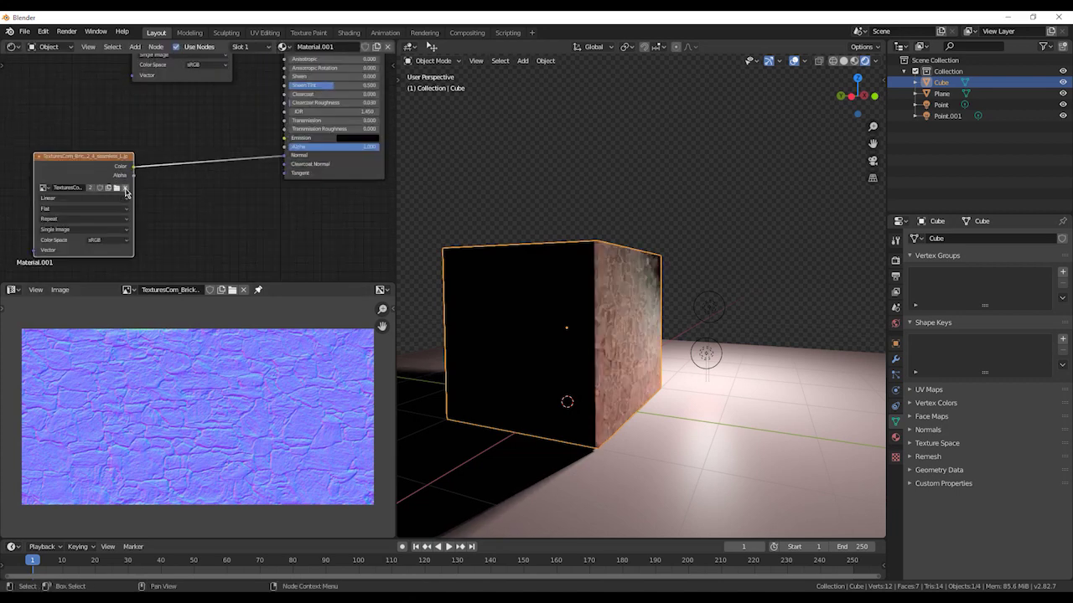
- Replace the image in the duplicated texture node with the normal map
click(126, 188)
click(46, 188)
click(67, 202)
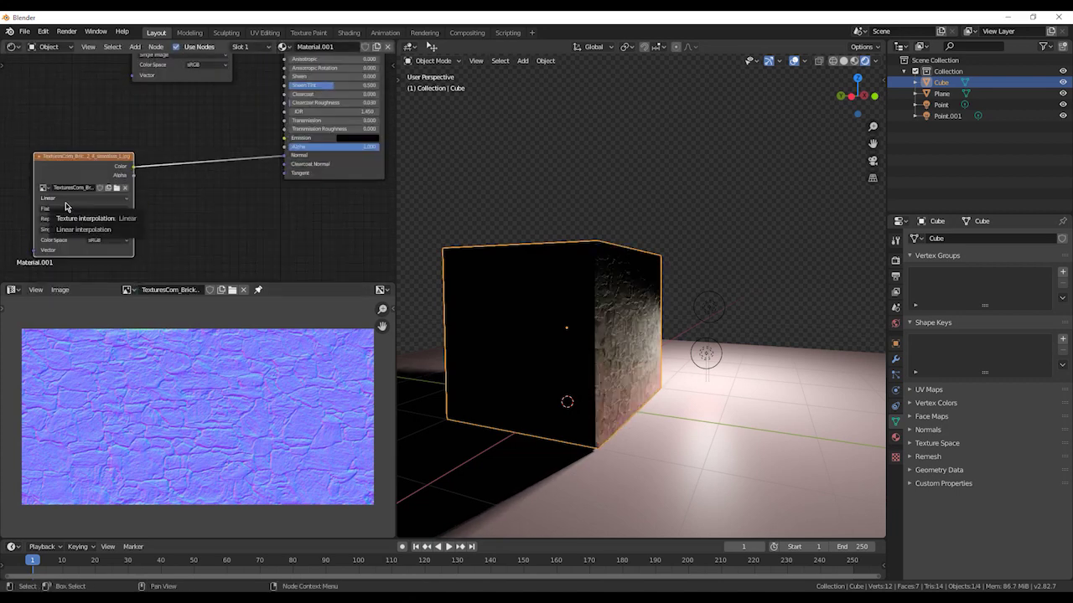
- Add a Normal Map node and insert it on the link between the normal texture and the Principled BSDF
middle_drag(594, 285, 235, 218)
key(shift+a)
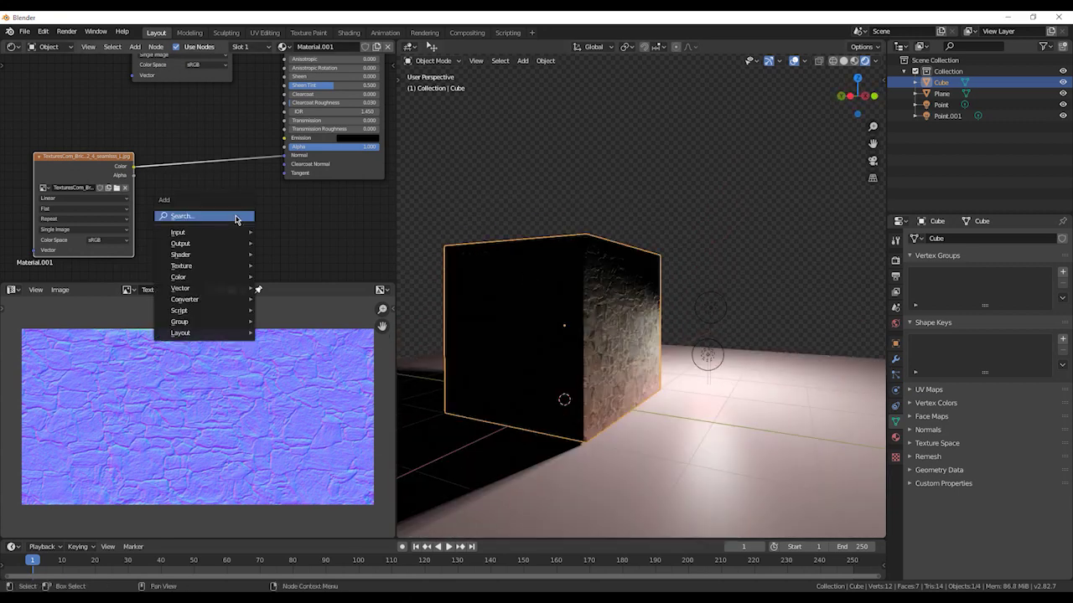
click(238, 216)
text(nor)
click(261, 247)
click(199, 171)
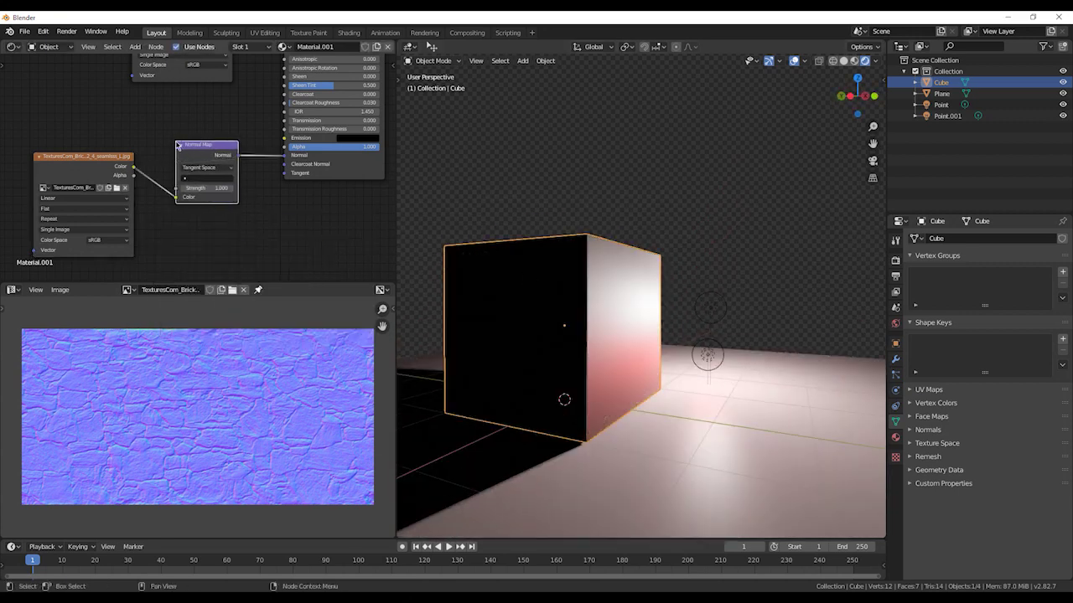
- Increase the Principled BSDF's roughness to about 0.47 while checking the stone relief on the cube
scroll(254, 219, up, 3)
mouse_move(572, 281)
middle_down()
mouse_move(591, 261)
mouse_move(567, 266)
middle_up()
scroll(336, 178, down, 2)
middle_drag(336, 178, 259, 252)
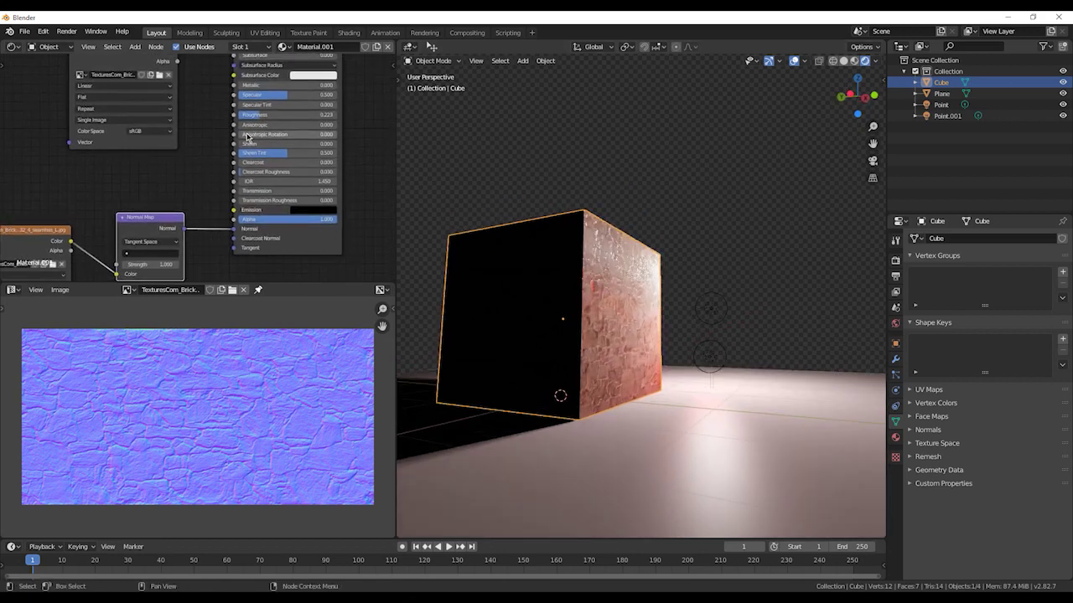
drag(249, 115, 337, 116)
drag(337, 116, 322, 116)
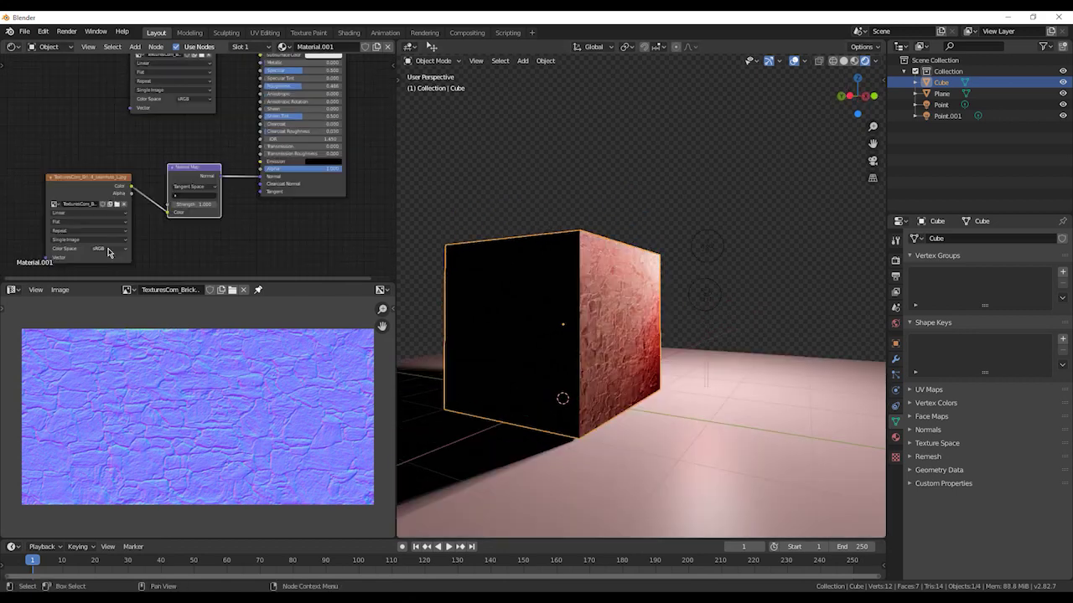
- Set the normal map texture's color space to Non-Color and check the relief on the cube
click(110, 249)
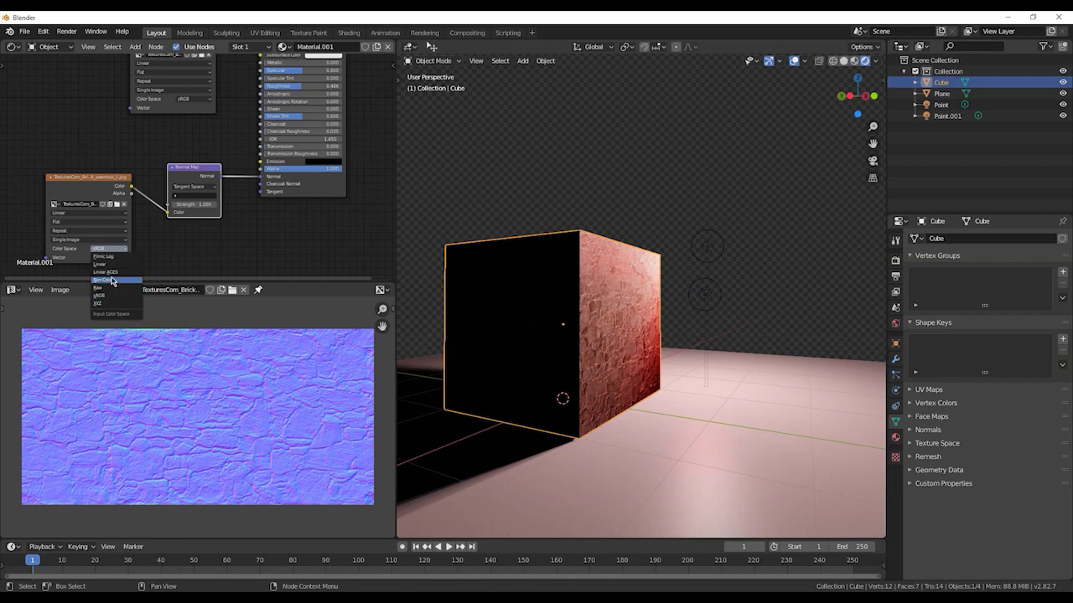
click(112, 281)
middle_drag(679, 285, 699, 288)
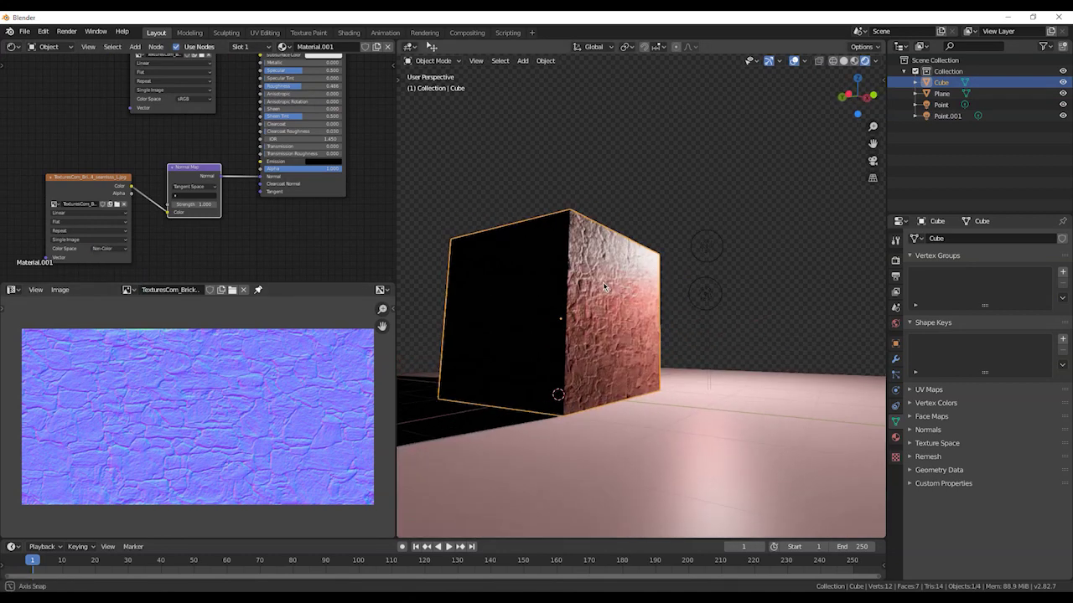
- Select both point lights and move them together to test the lighting on the cube's stone face
click(714, 290)
shift+click(704, 249)
key(g)
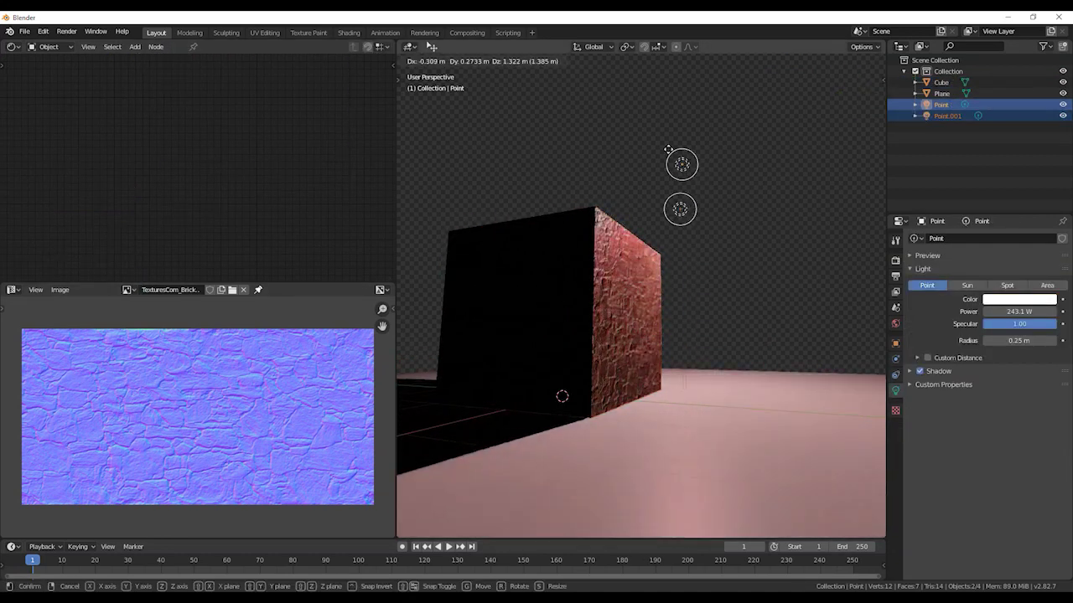
click(713, 281)
middle_drag(713, 282, 668, 279)
- Select the cube again and lower the roughness of its Principled BSDF
click(626, 278)
middle_drag(300, 92, 280, 160)
drag(280, 153, 252, 153)
middle_drag(641, 294, 662, 289)
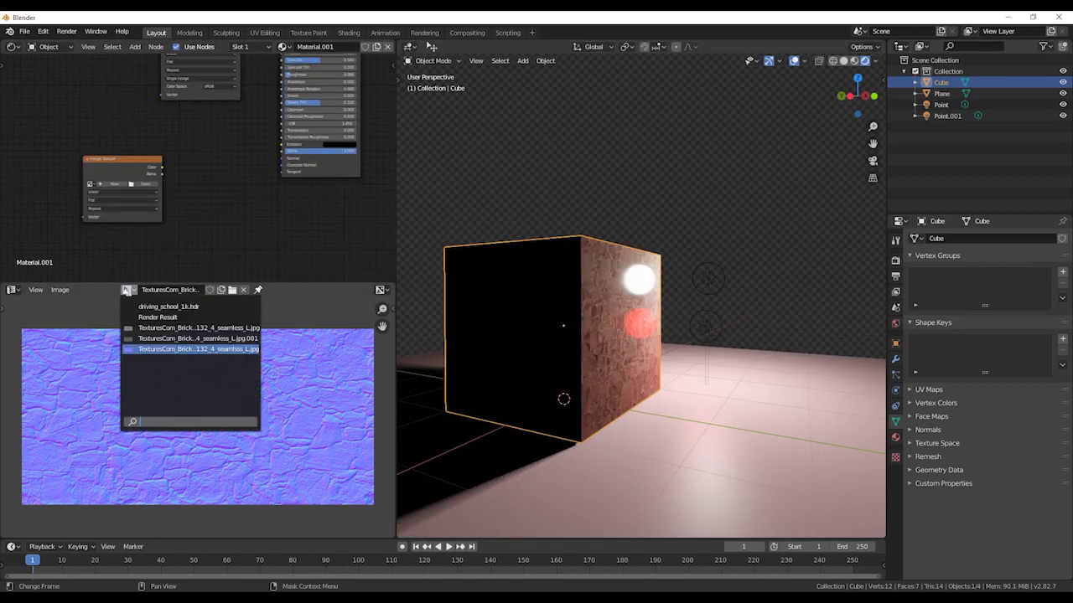
- Load the grey bump map in the empty Image Texture node and link its Color to the Principled BSDF's Normal input
click(153, 309)
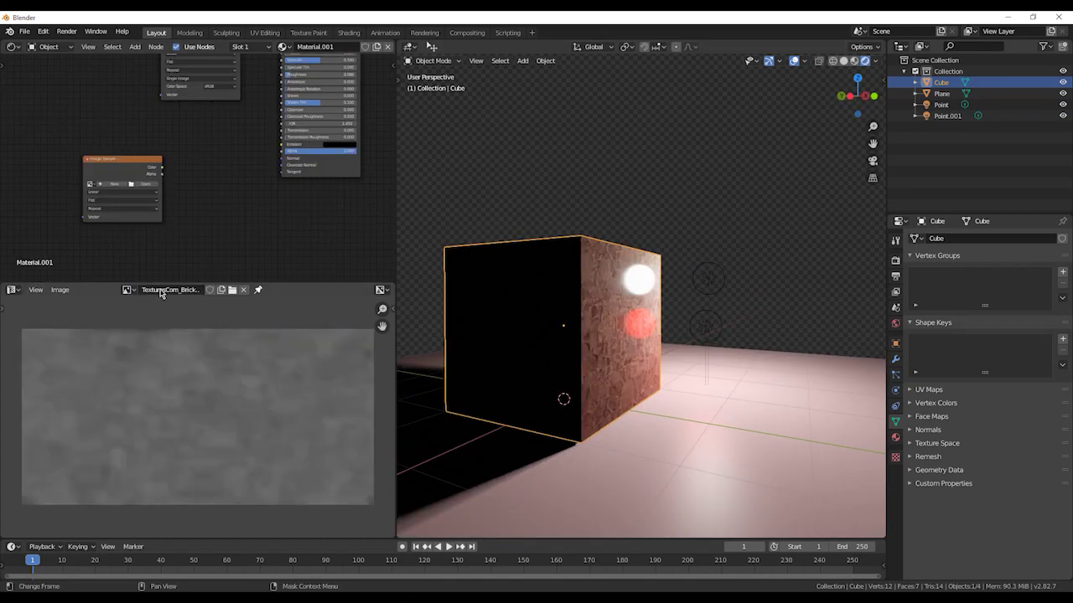
click(89, 183)
click(108, 196)
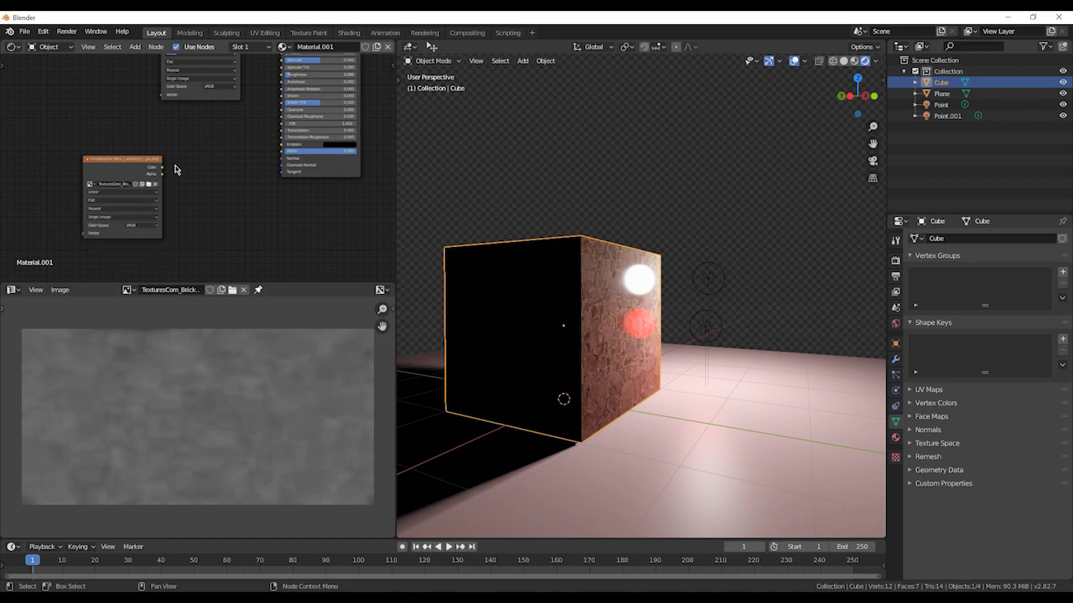
drag(162, 167, 281, 160)
- Add a Bump node and insert it on the link between the bump texture and the Principled BSDF
key(shift+a)
click(238, 200)
text(bump)
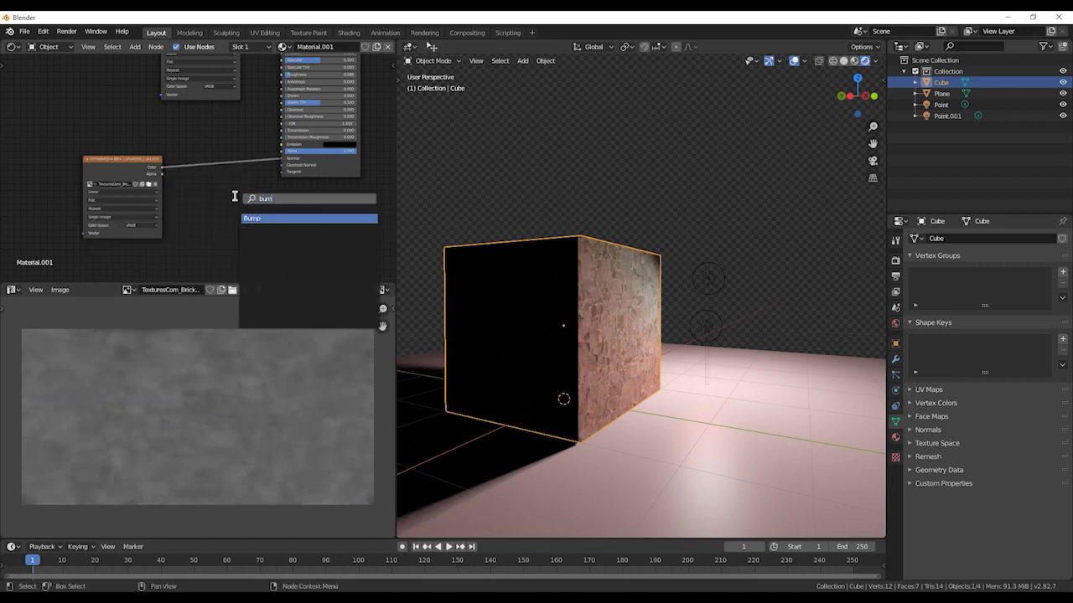
click(288, 218)
click(206, 156)
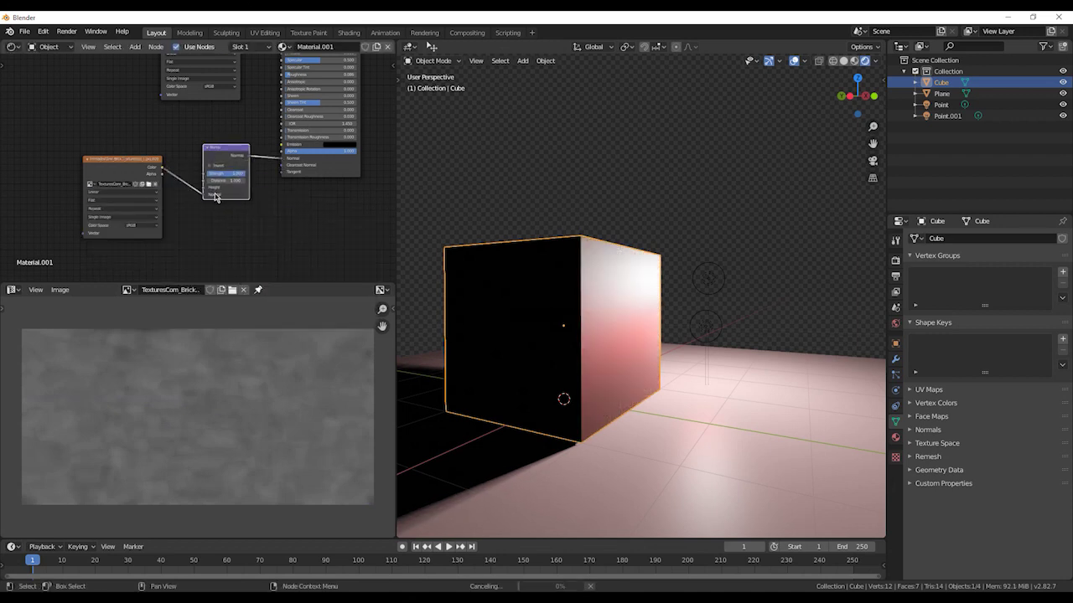
- Move the bump texture's Color link from the Bump node's Normal input to its Height input
scroll(536, 255, up, 1)
mouse_move(658, 252)
middle_down()
mouse_move(694, 249)
mouse_move(677, 249)
middle_up()
middle_drag(321, 114, 311, 142)
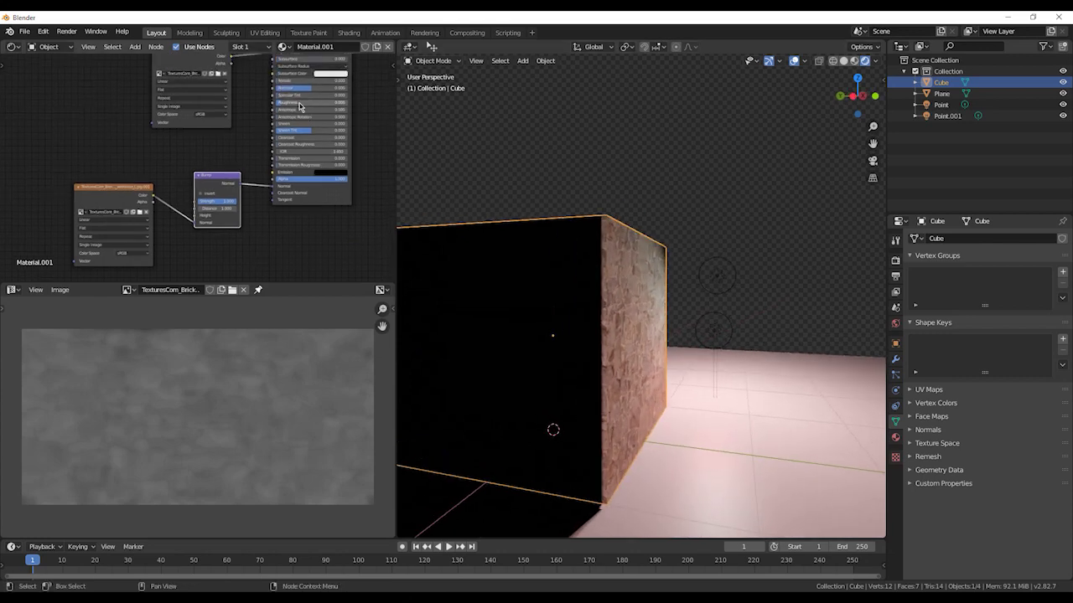
scroll(204, 235, up, 2)
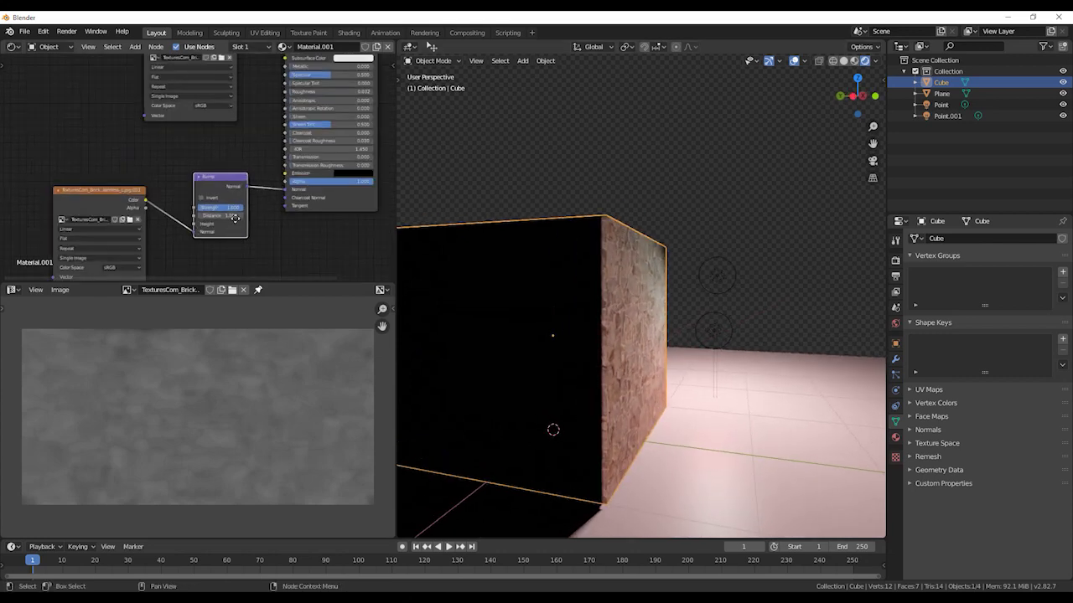
middle_drag(200, 233, 199, 204)
drag(196, 202, 195, 195)
scroll(590, 262, down, 1)
middle_drag(590, 262, 573, 262)
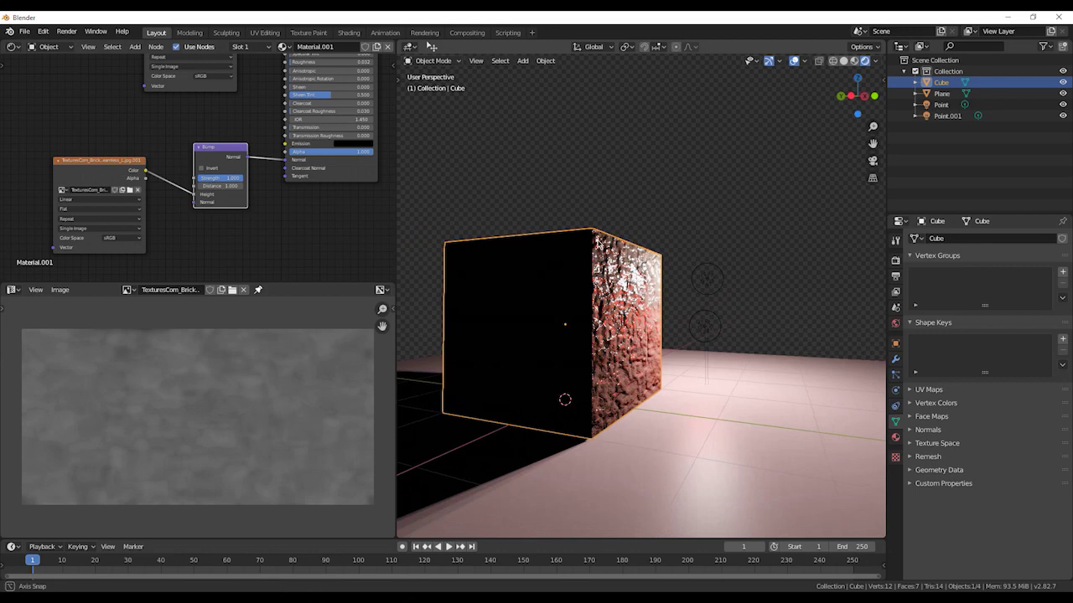
- Lower the Bump node's strength and check the softened relief on the cube
drag(236, 178, 207, 178)
middle_drag(587, 237, 620, 244)
middle_drag(302, 69, 258, 147)
scroll(269, 119, up, 3)
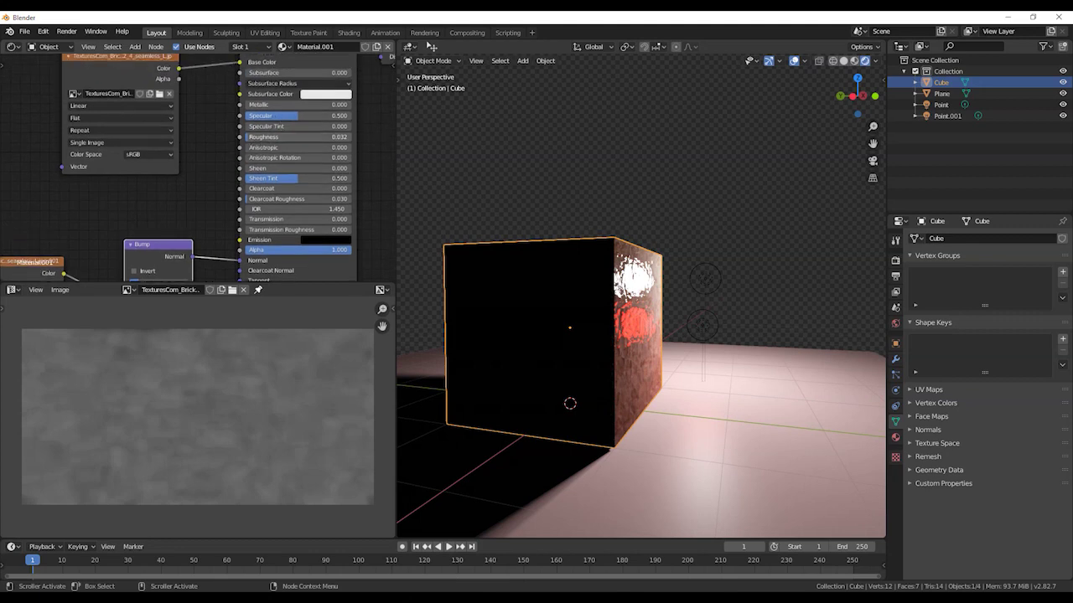